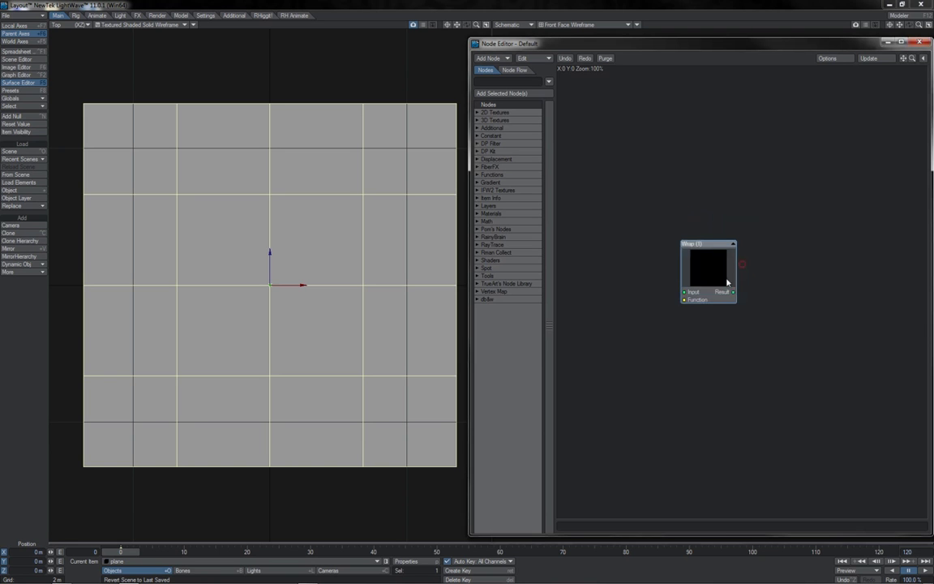
Expand the Functions node list to reveal Wrap, and reposition the Wrap (1) node on the canvas.
left_click(478, 175)
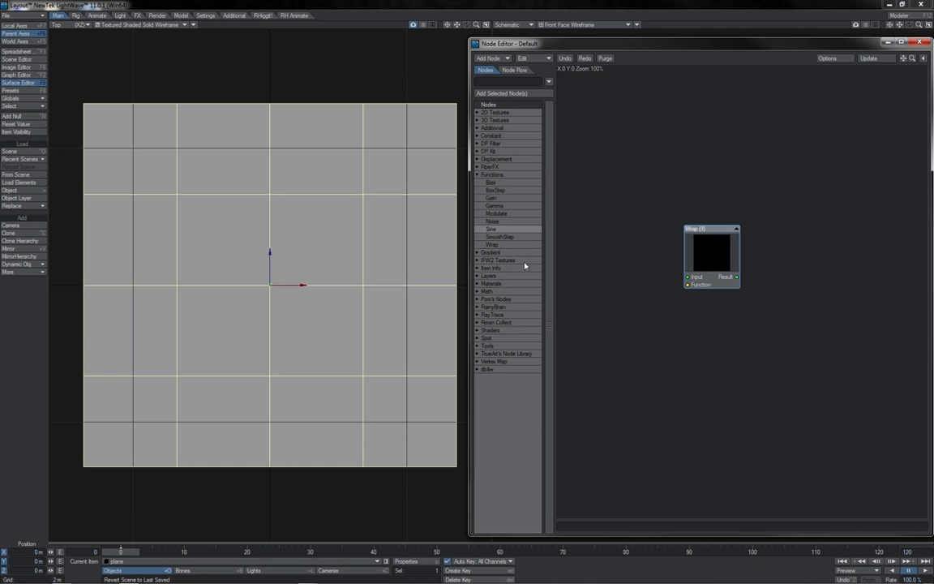
left_click(506, 244)
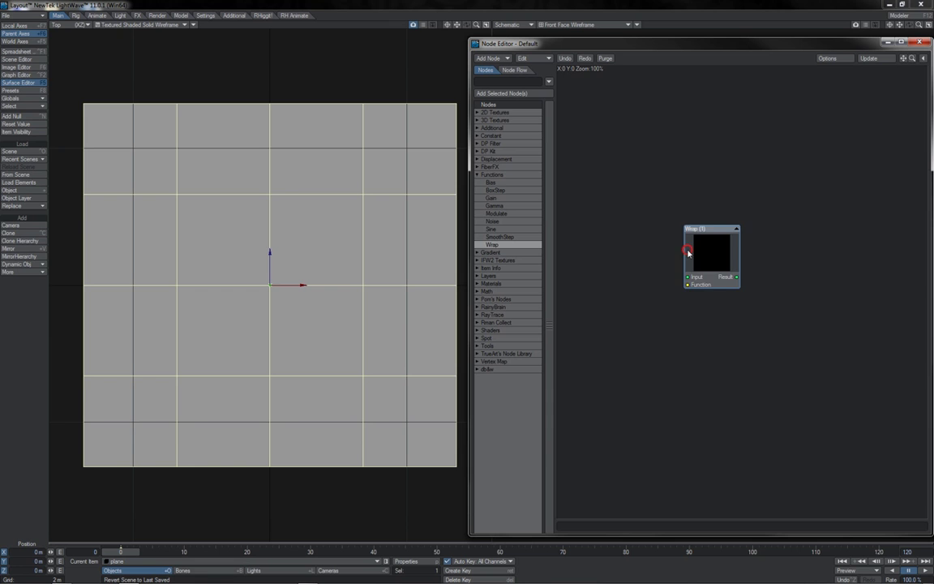
left_click_drag(687, 254, 711, 245)
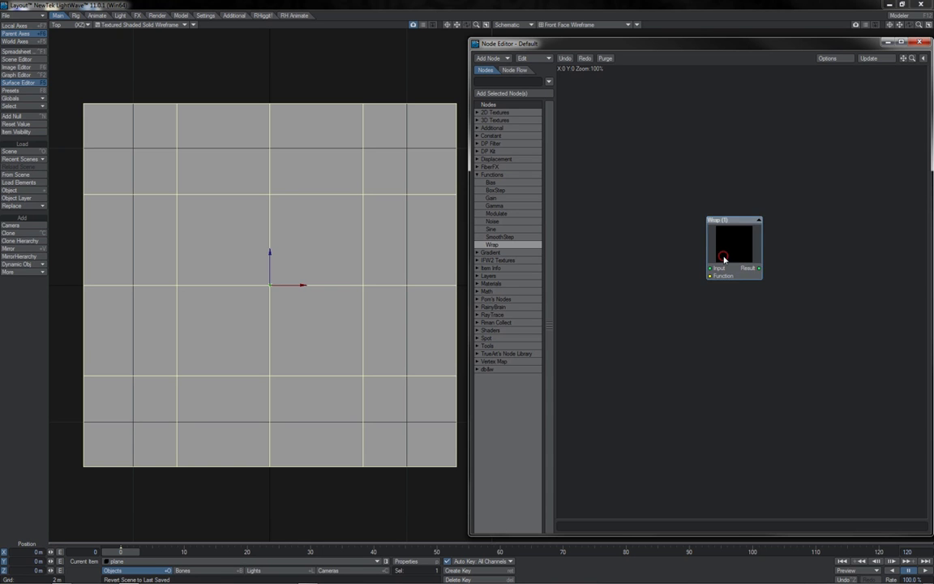
Route Image Luma into Wrap's Input and Wrap's Result into Surface Color, replacing the Color link.
mouse_move(724, 259)
left_mouse_down()
mouse_move(738, 255)
mouse_move(735, 266)
left_mouse_up()
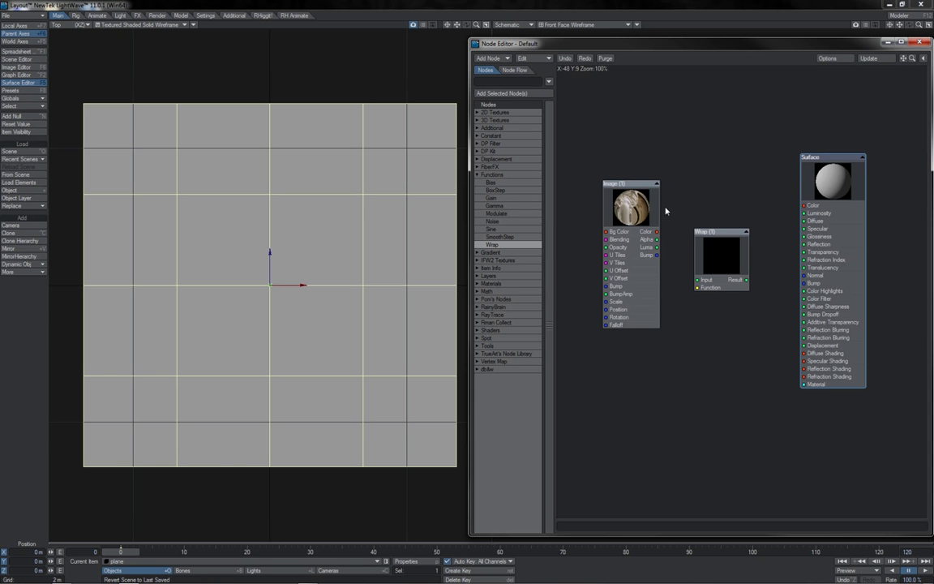
left_click_drag(656, 231, 803, 209)
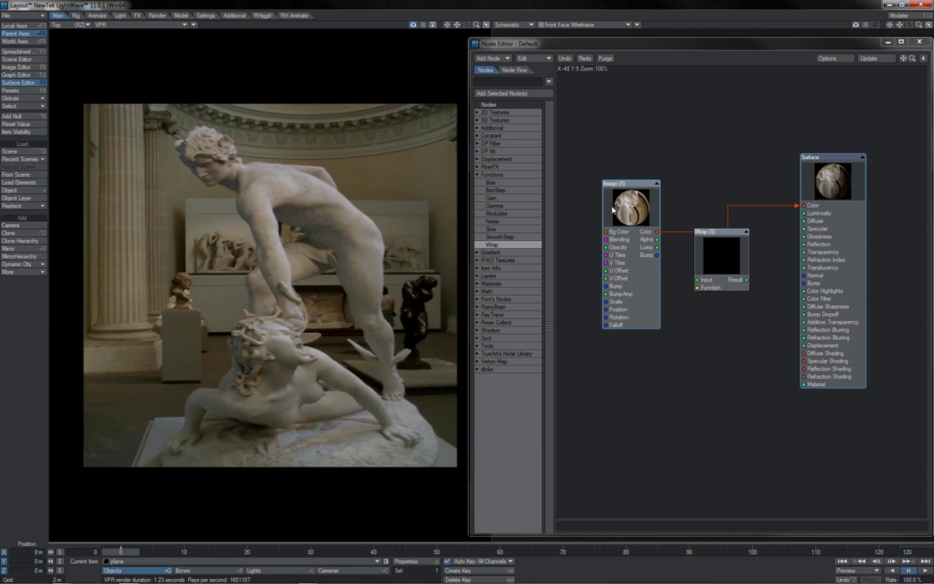
left_click_drag(700, 234, 704, 264)
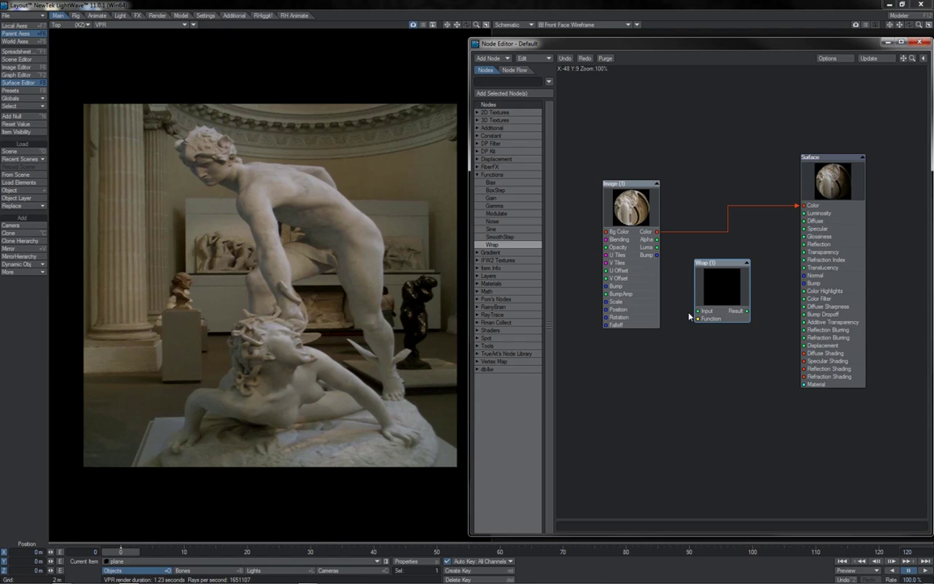
left_click_drag(657, 232, 619, 223)
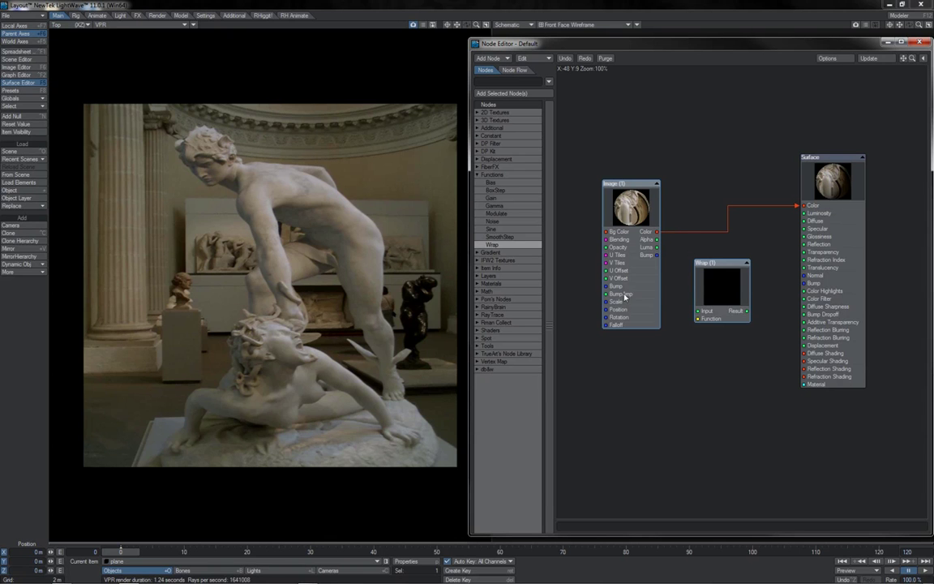
left_click_drag(657, 232, 690, 252)
left_click_drag(658, 247, 809, 211)
left_click_drag(657, 247, 812, 209)
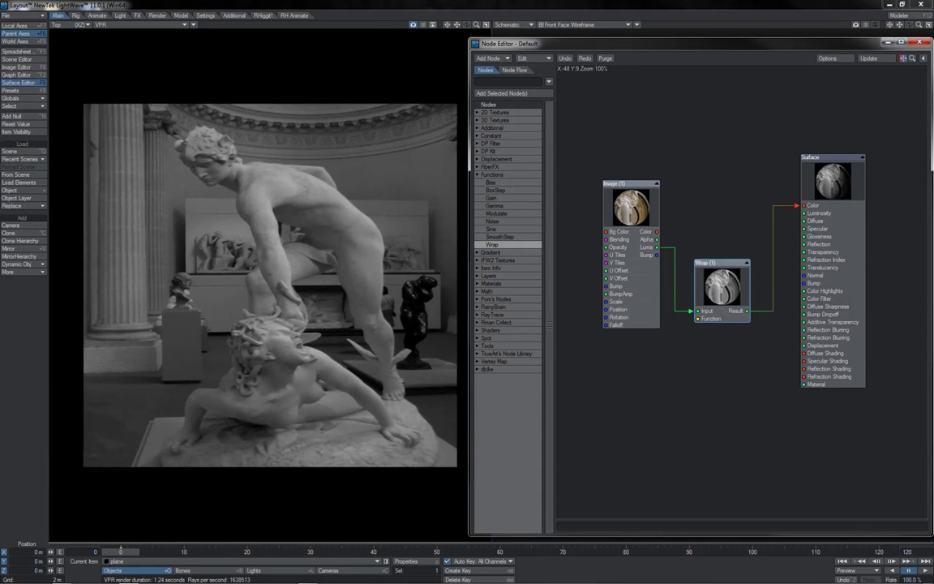
Add a Sine node driving Wrap's Function and set its Frequency to 2.93.
left_click_drag(811, 71, 646, 369, "alt")
left_click_drag(682, 418, 706, 296)
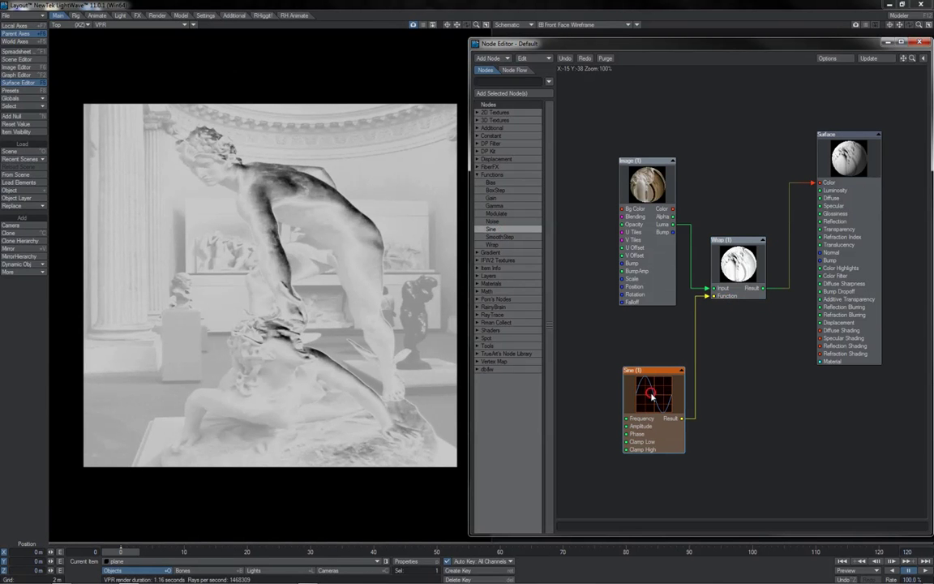
double_click(648, 389)
type("2.93")
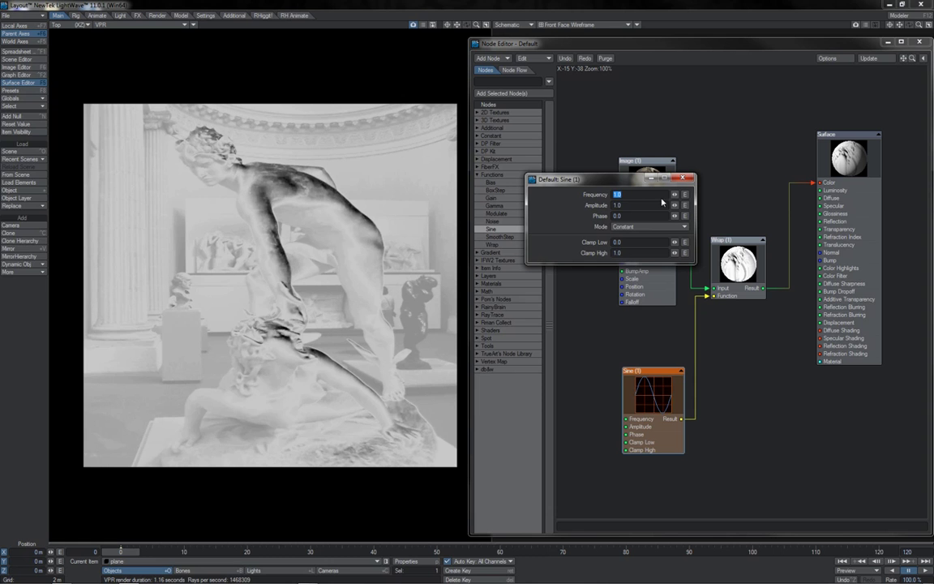
key("Return")
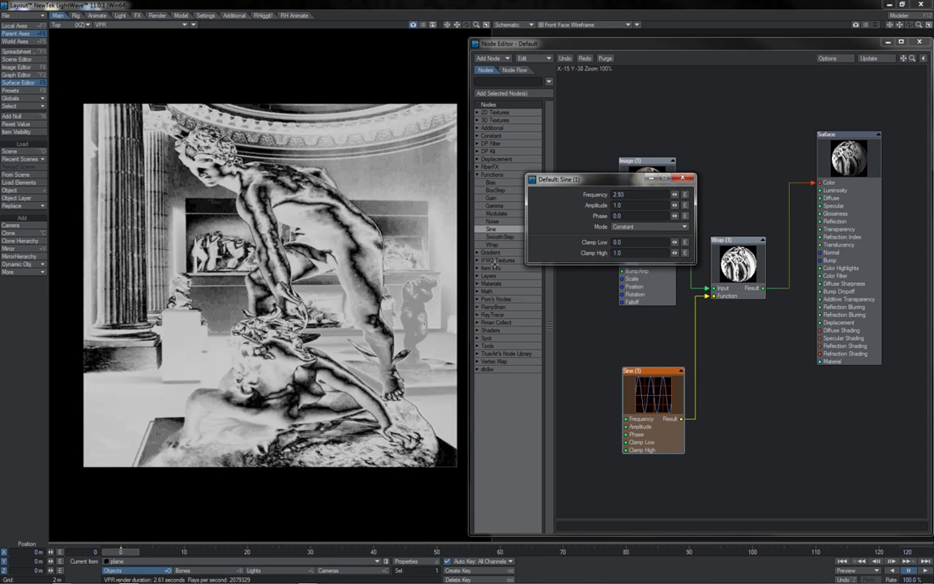
left_click(657, 338)
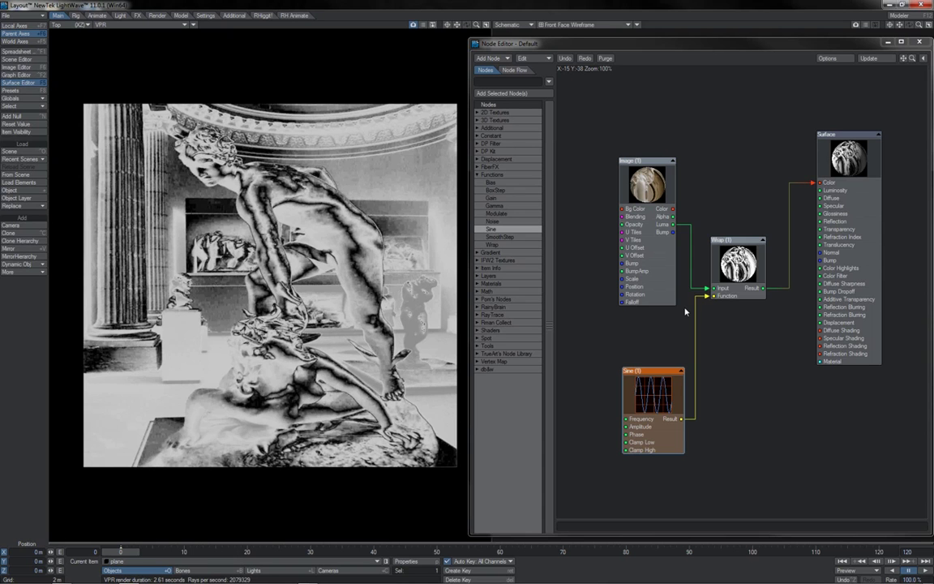
Tidy the layout of the Image, Sine and Wrap nodes and rework the Image Color wire.
left_click_drag(662, 235, 643, 238)
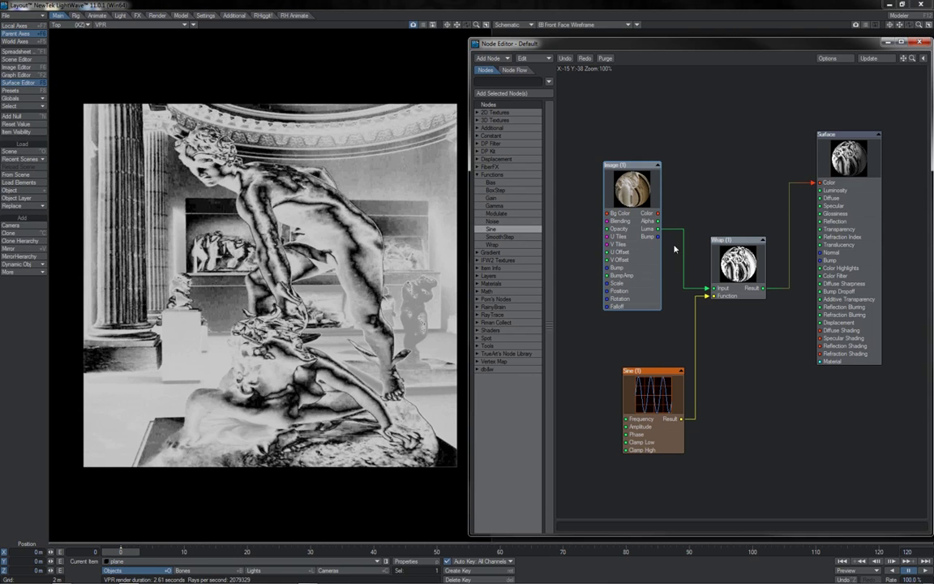
left_click_drag(657, 213, 690, 203)
mouse_move(626, 381)
left_mouse_down()
mouse_move(619, 399)
mouse_move(606, 382)
mouse_move(617, 387)
left_mouse_up()
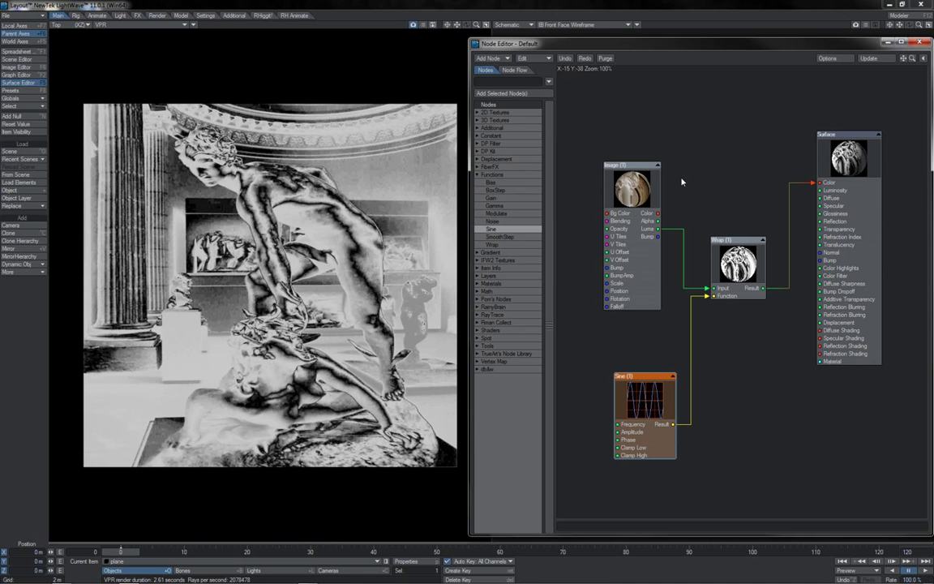
left_click_drag(657, 213, 736, 176)
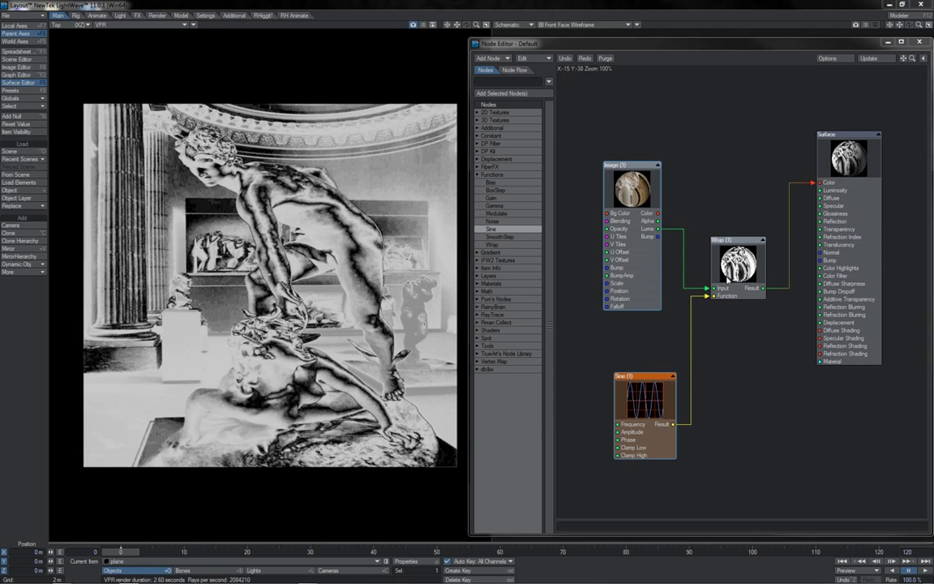
left_click_drag(733, 240, 724, 227)
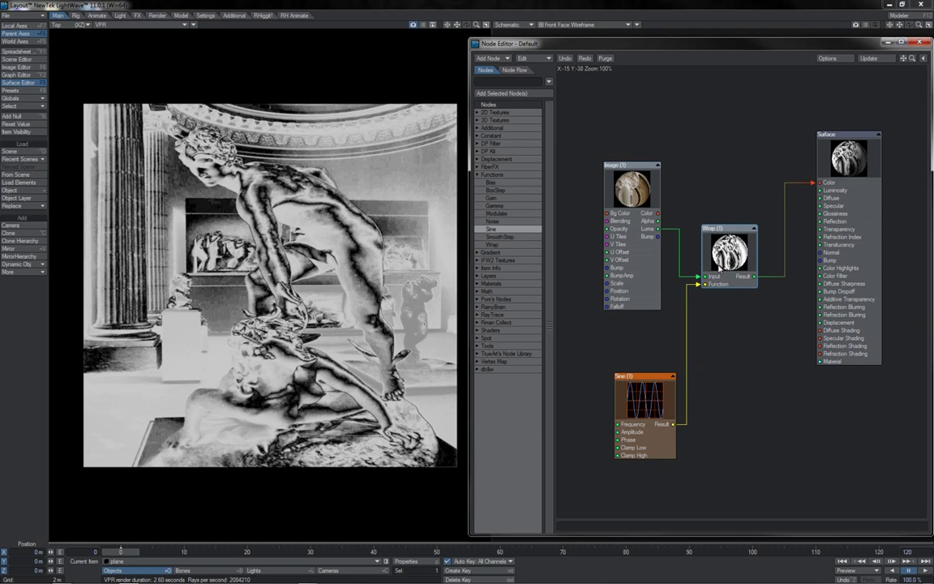
Switch to the perspective view, nudge the Wrap node, and discard the dangling Luma wire.
key("4")
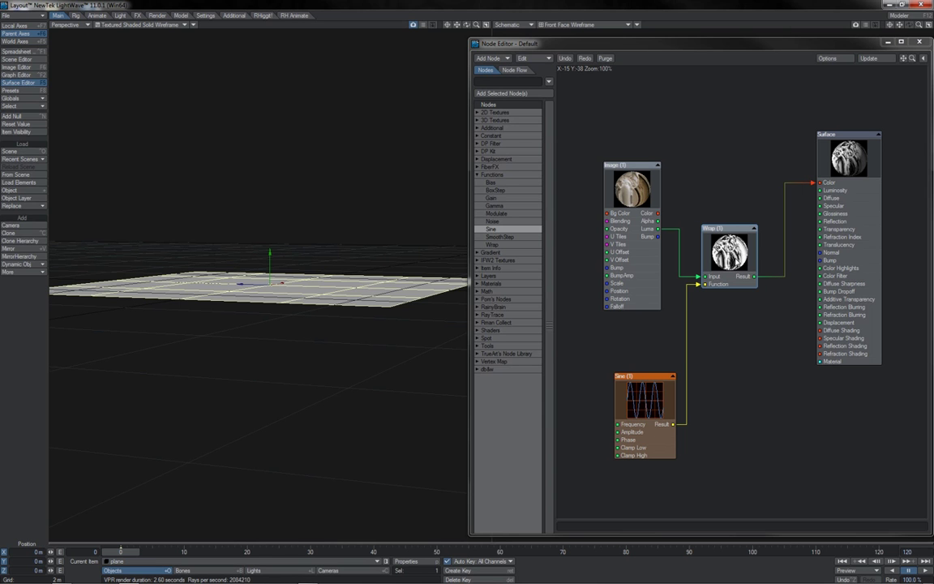
left_click_drag(724, 227, 732, 225)
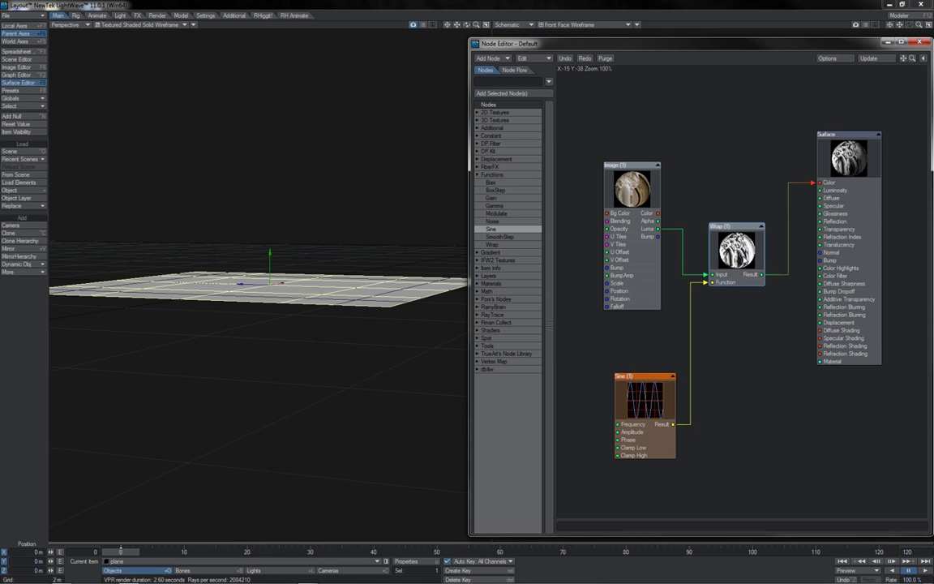
left_click_drag(706, 276, 691, 259)
left_click_drag(466, 24, 467, 26)
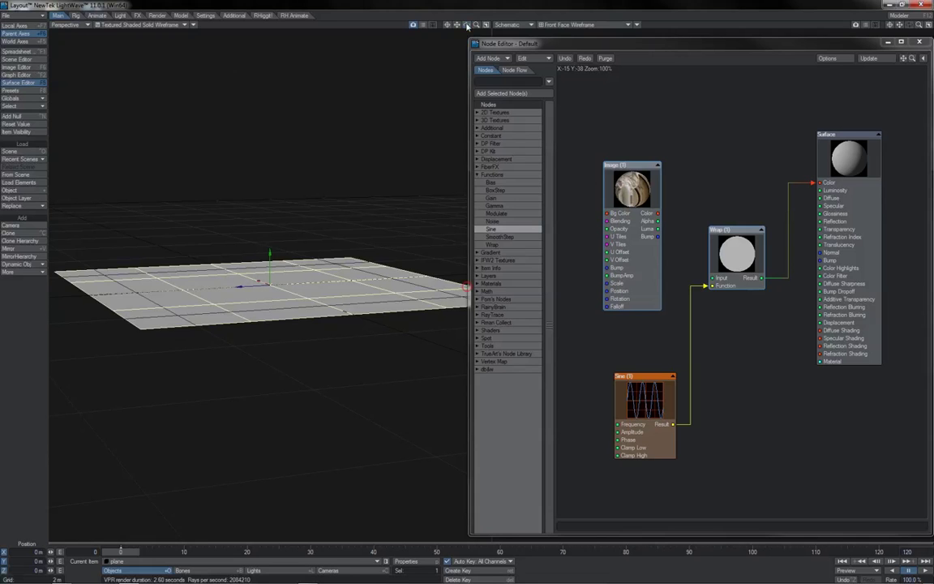
Show the plane's Motion Options in the Back view, with the camera moved off-centre.
key("m")
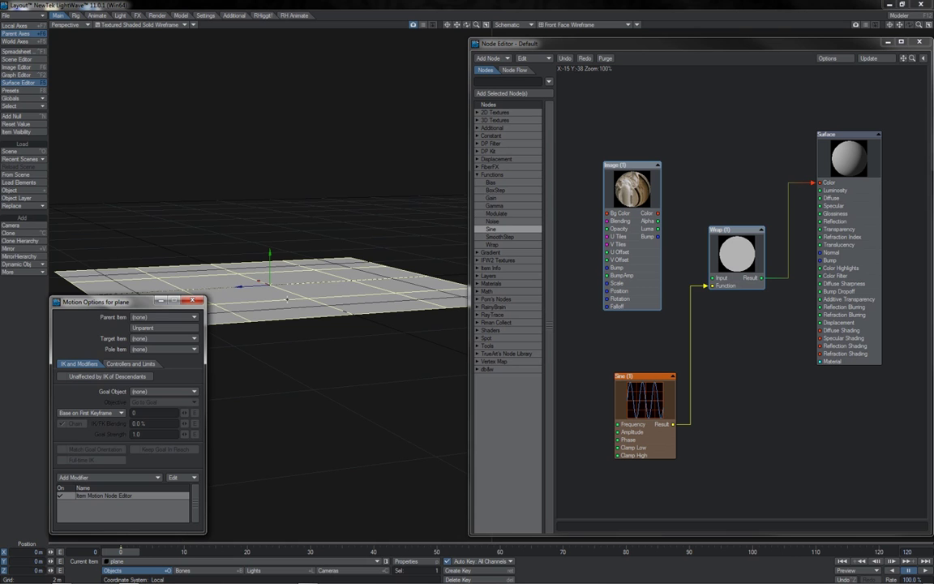
key("shift+c")
key("1")
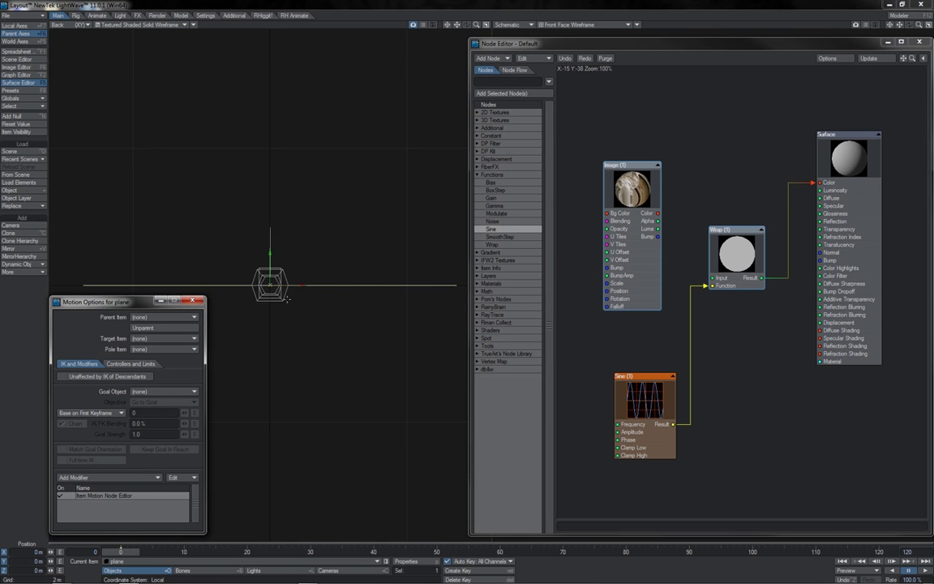
left_click_drag(309, 247, 306, 259)
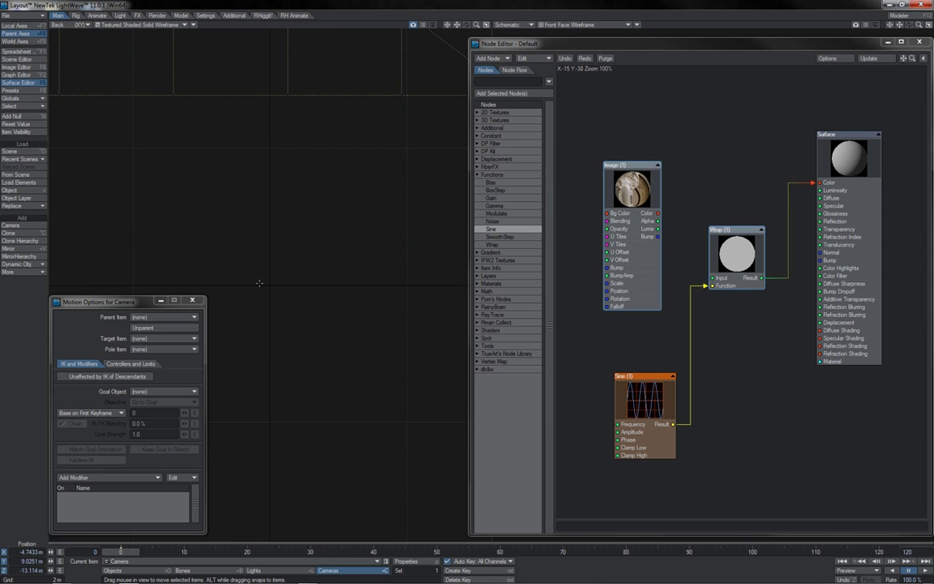
key("shift+o")
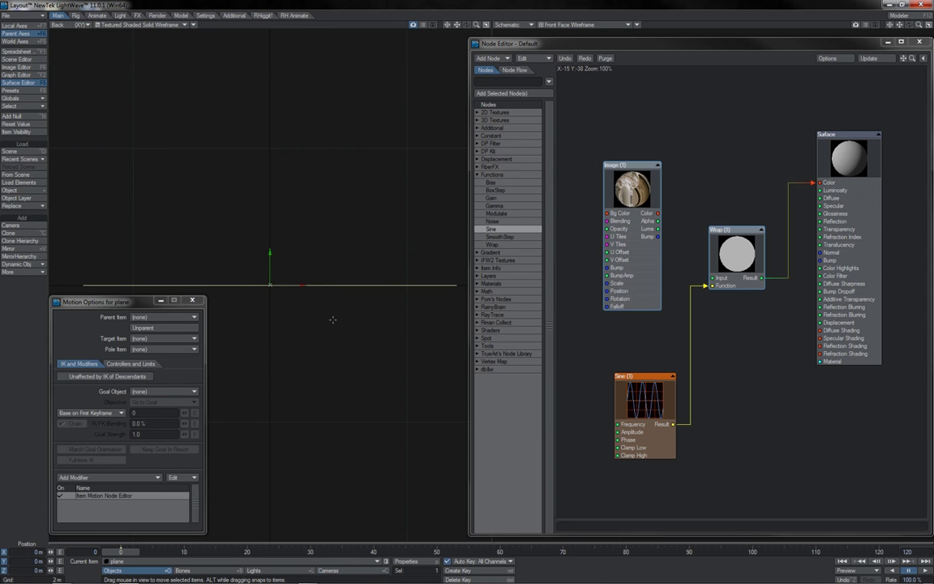
Open the plane's Item Motion node graph and set Channel Info to the plane's Position.X.
double_click(127, 496)
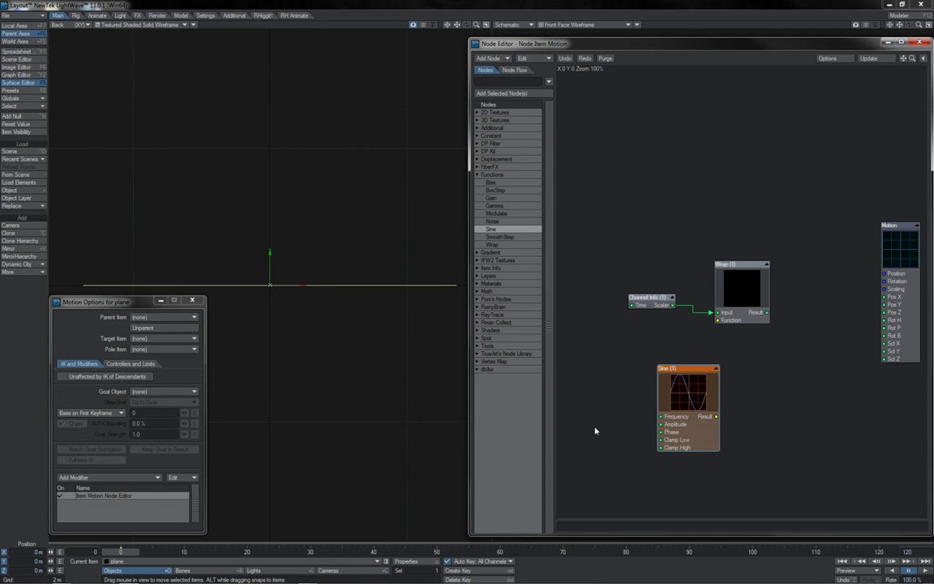
mouse_move(744, 300)
left_mouse_down()
mouse_move(755, 283)
mouse_move(755, 301)
left_mouse_up()
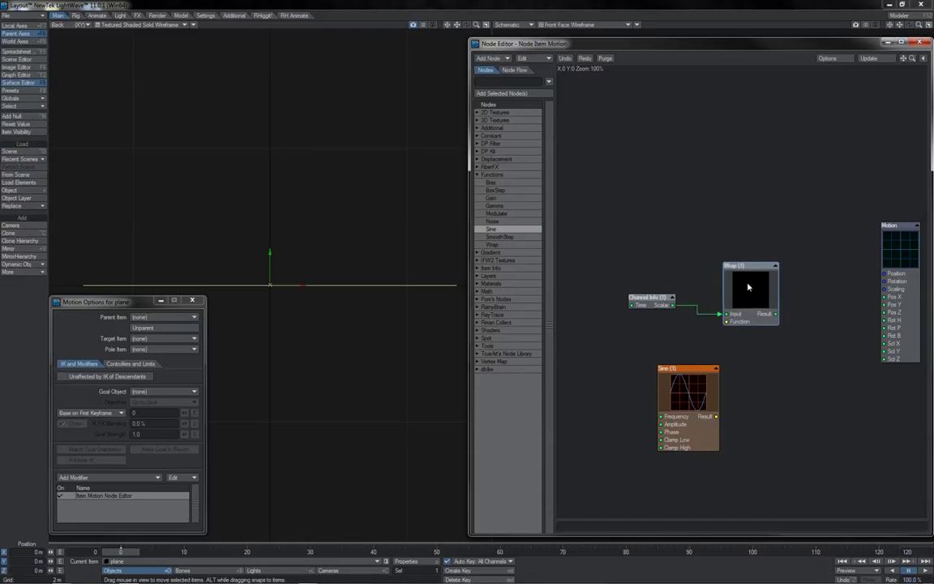
double_click(651, 299)
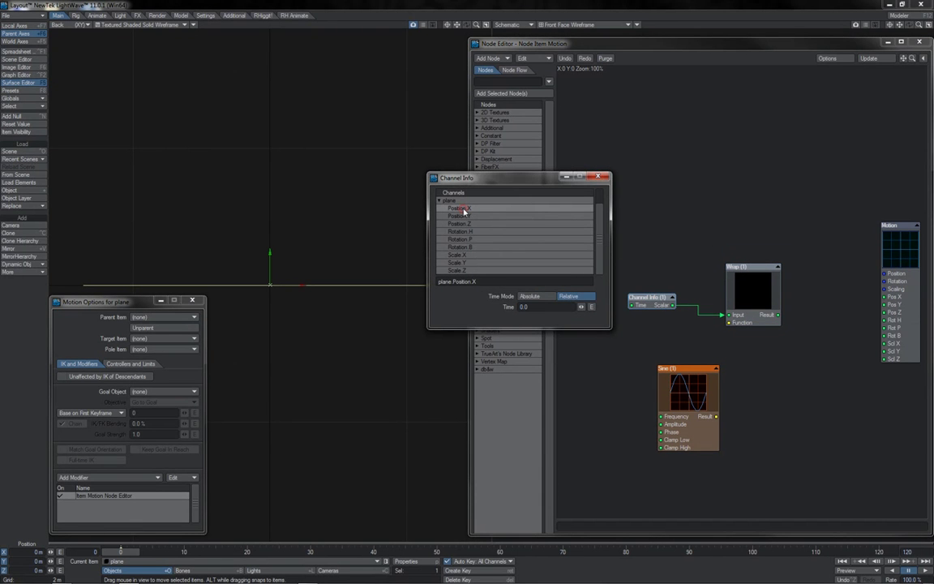
left_click(598, 176)
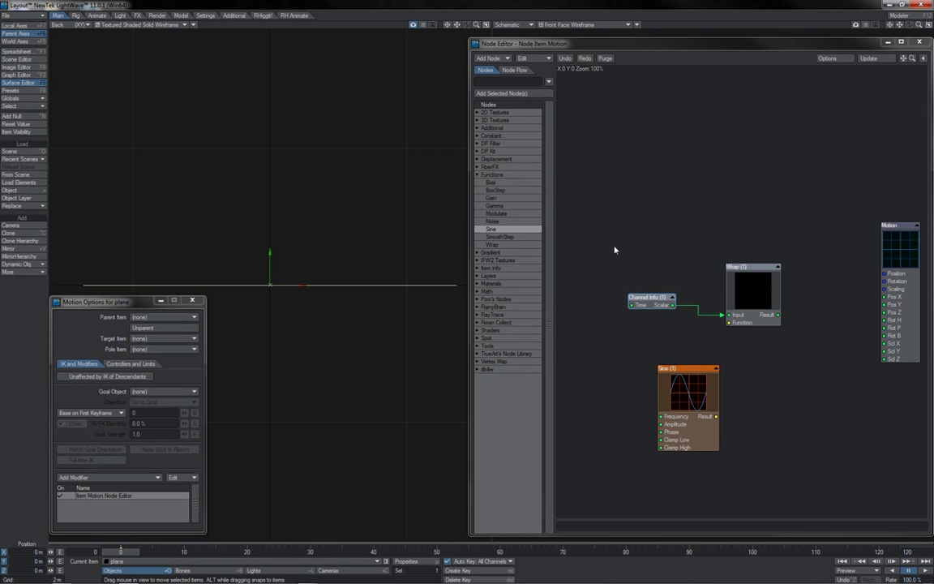
left_click_drag(638, 305, 616, 329)
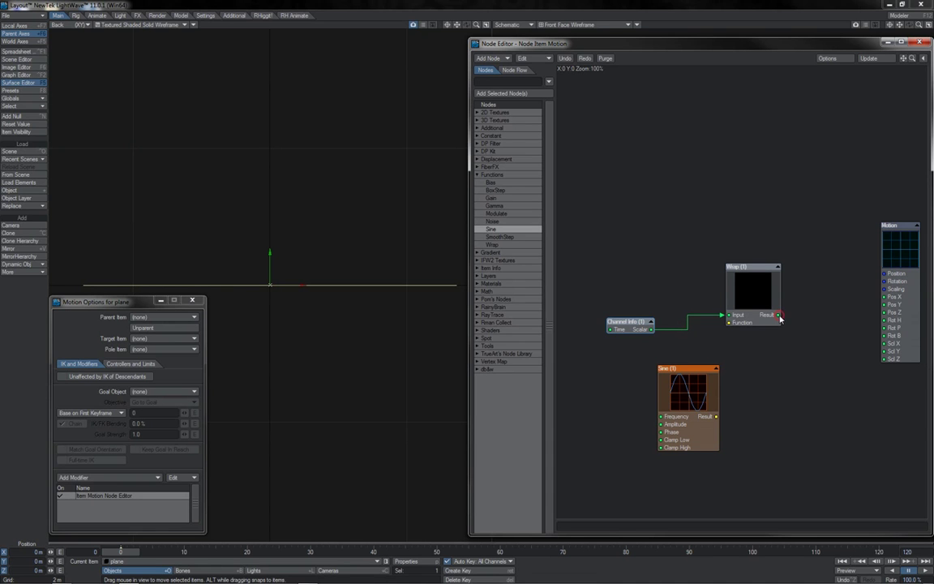
Connect Wrap's Result to Motion Position Y and drag the plane along X to test.
left_click_drag(779, 316, 891, 309)
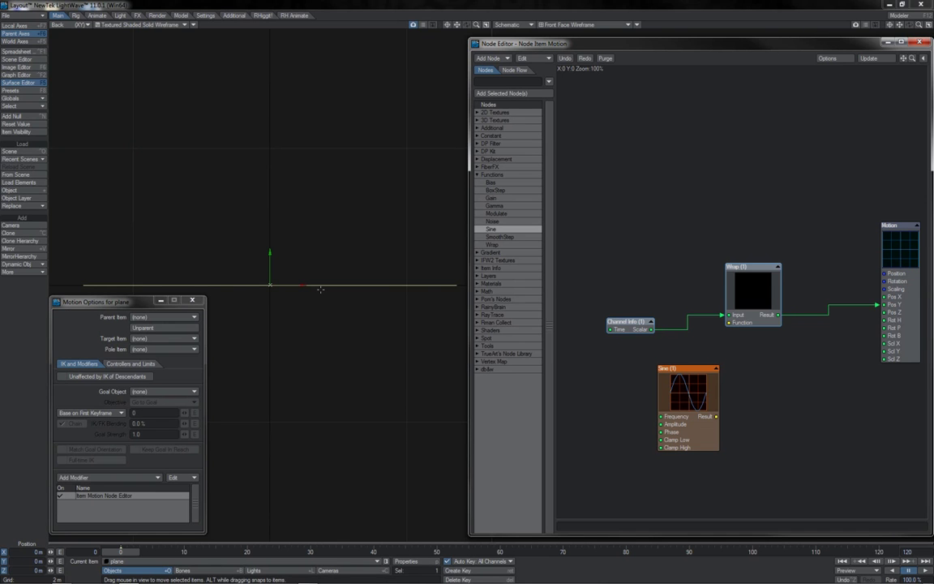
left_click_drag(302, 284, 356, 231)
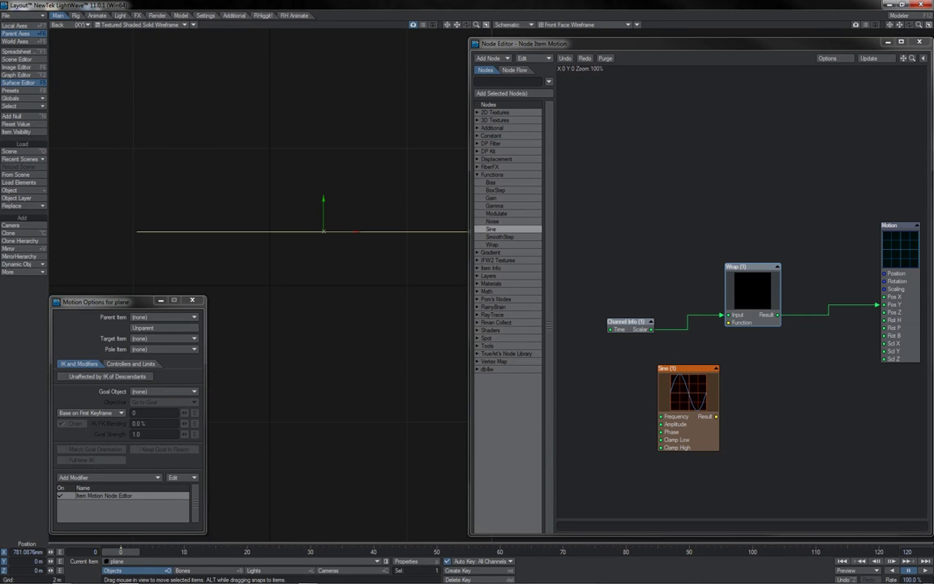
left_click_drag(355, 232, 383, 203)
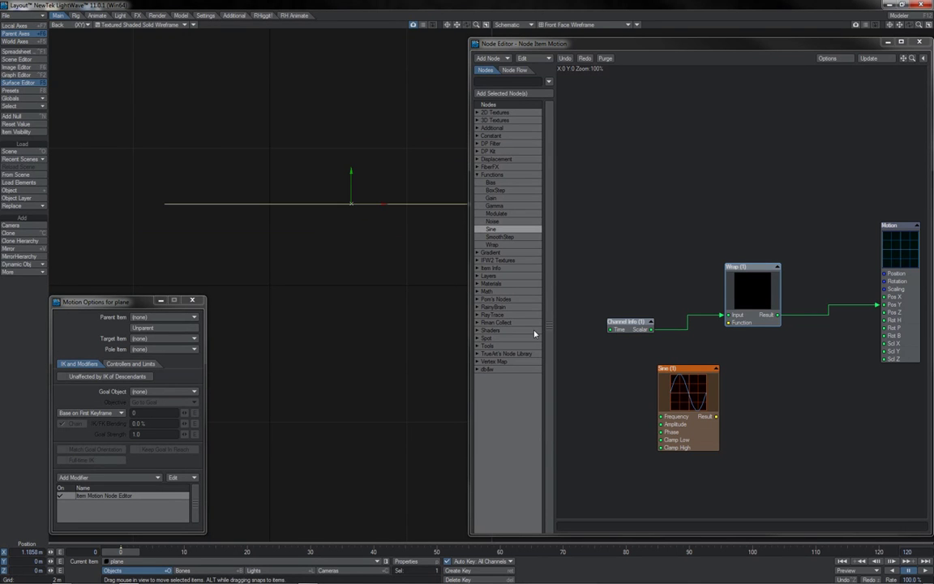
left_click_drag(681, 369, 627, 381)
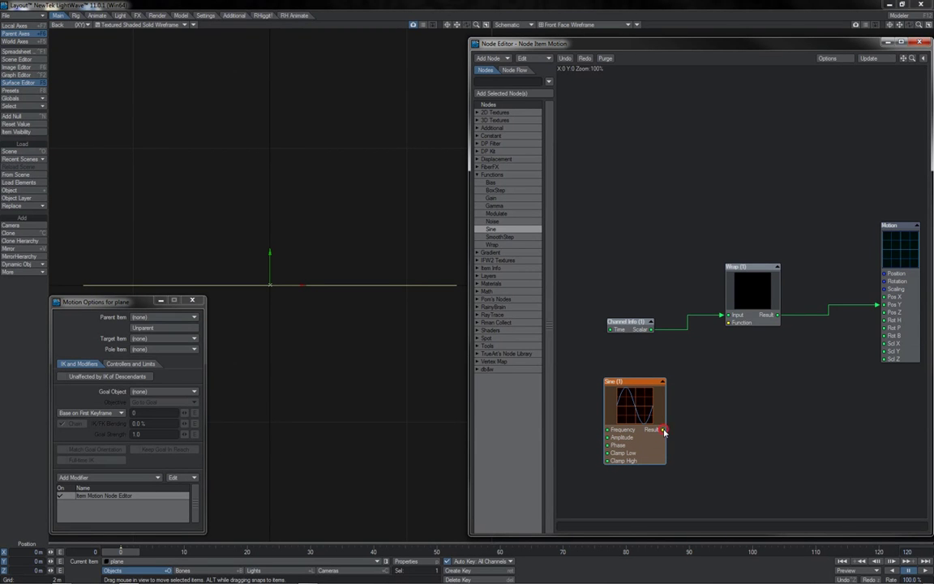
Wire Sine's Result into Wrap's Function and raise the Sine Frequency to 3.58.
left_click_drag(663, 429, 742, 328)
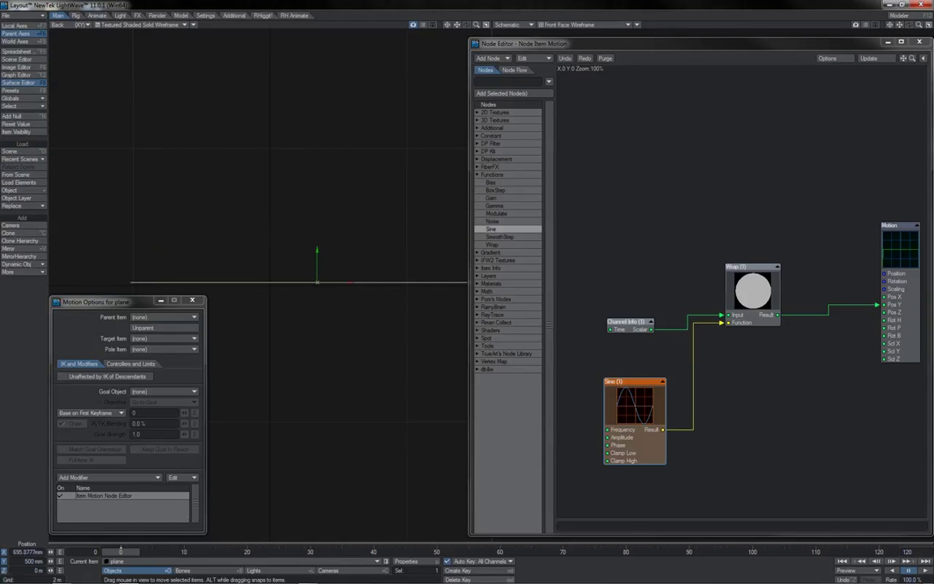
double_click(608, 385)
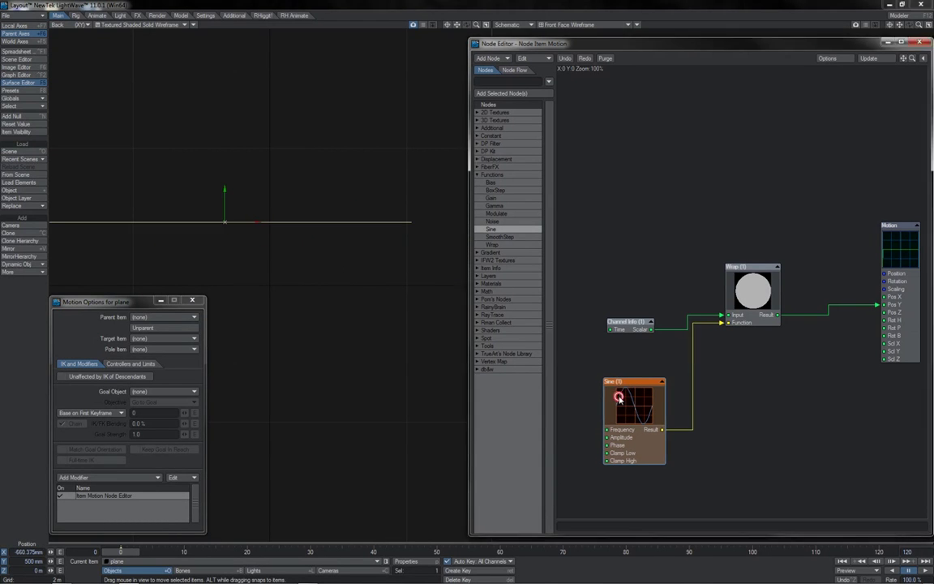
left_click_drag(673, 195, 689, 195)
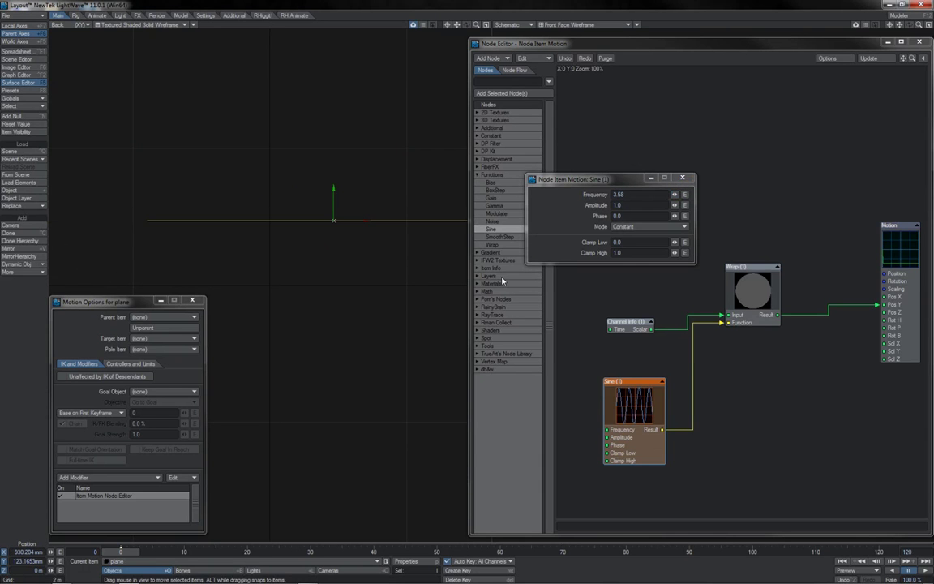
left_click(687, 179)
mouse_move(636, 416)
left_mouse_down()
mouse_move(638, 394)
mouse_move(634, 405)
left_mouse_up()
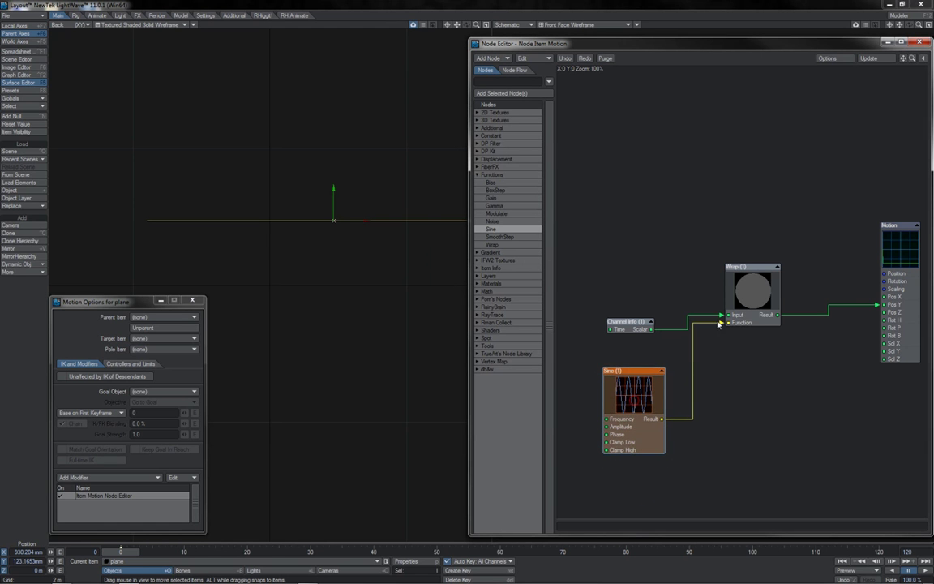